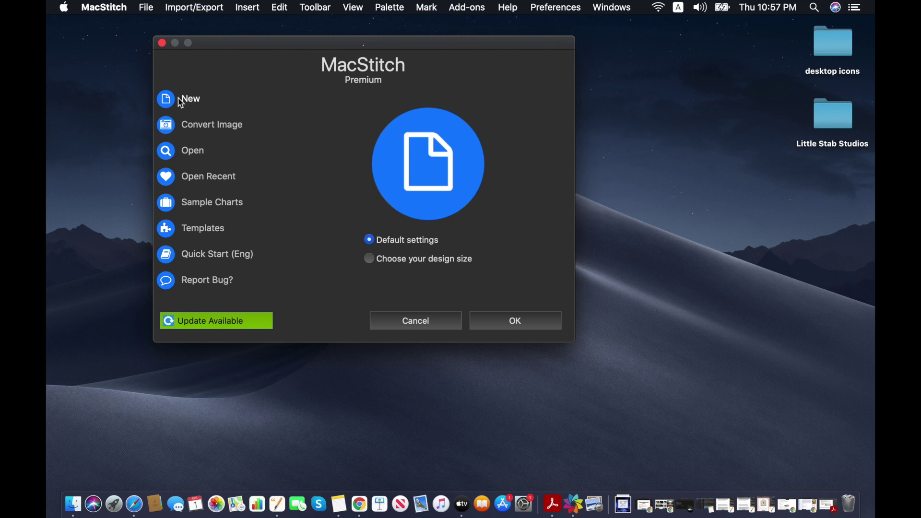
Start a custom-size chart with width and height linked, and set the width to 112 stitches
{"action": "left_click", "coordinate": [391, 262]}
{"action": "left_click", "coordinate": [517, 330]}
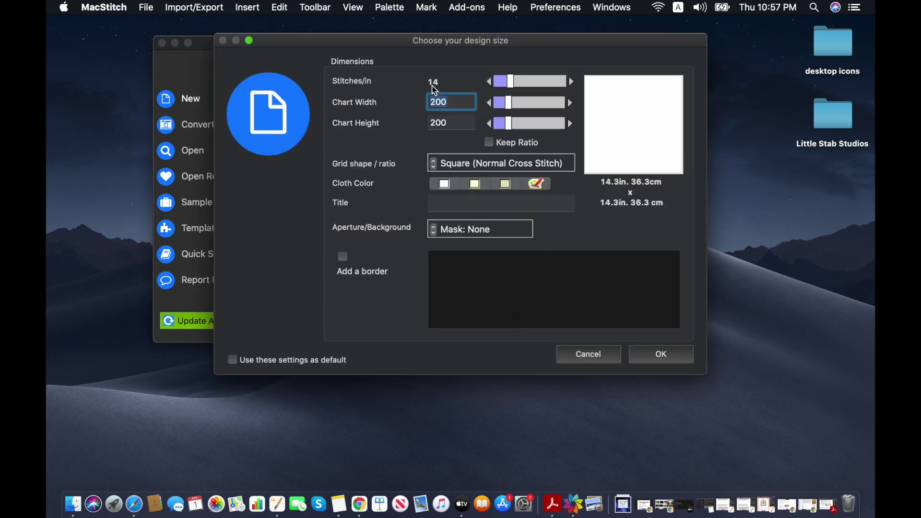
{"action": "left_click", "coordinate": [491, 143]}
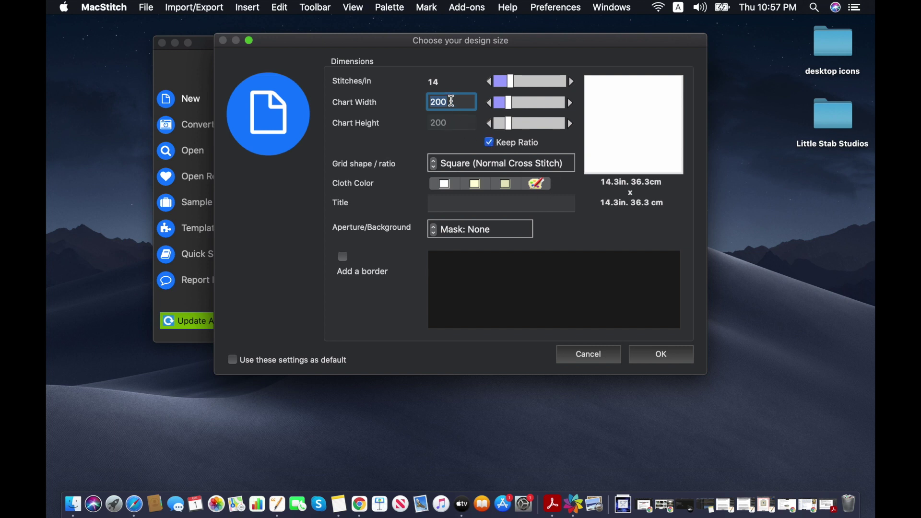
{"action": "type", "text": "120"}
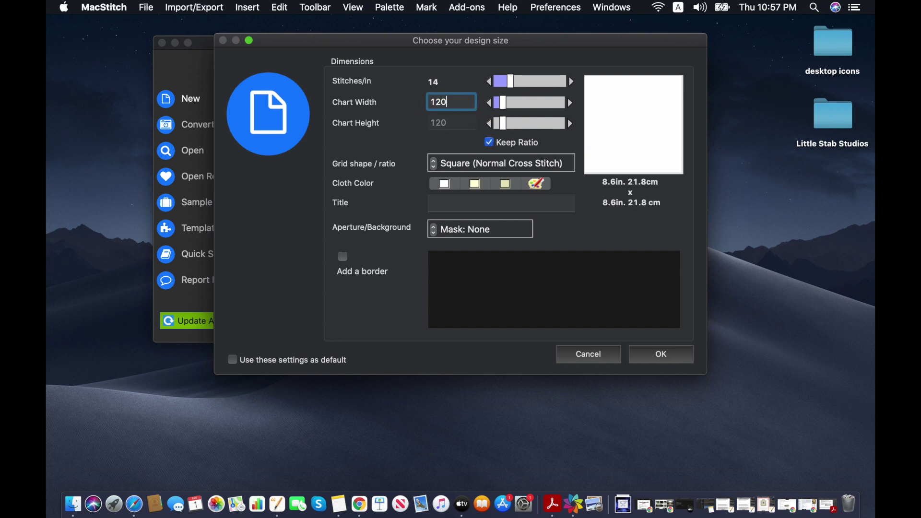
{"action": "left_click", "coordinate": [490, 103]}
{"action": "left_click", "coordinate": [490, 103]}
{"action": "left_click", "coordinate": [490, 102]}
{"action": "left_click", "coordinate": [490, 103]}
{"action": "left_click", "coordinate": [490, 102]}
{"action": "left_click", "coordinate": [490, 102]}
{"action": "left_click", "coordinate": [490, 102]}
{"action": "left_click", "coordinate": [490, 102]}
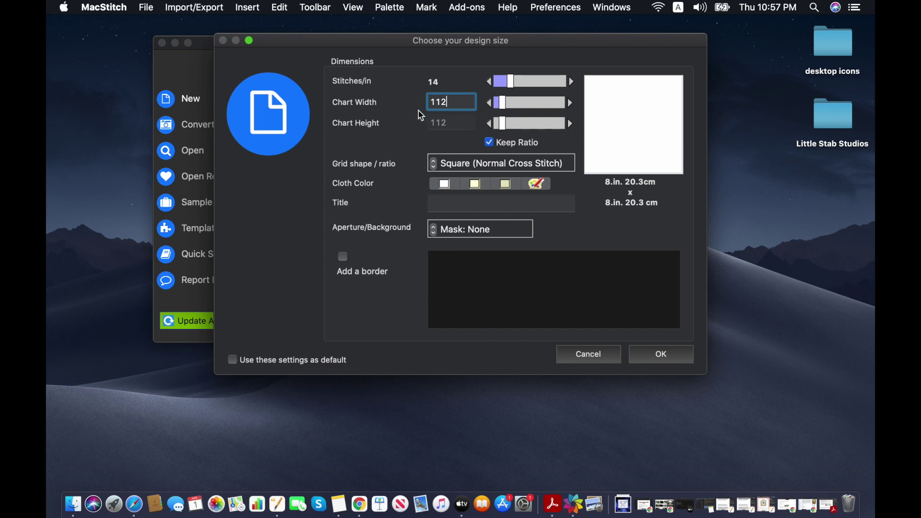
Keep no mask, pale yellow cloth and the square grid, and create the chart
{"action": "left_click", "coordinate": [436, 230]}
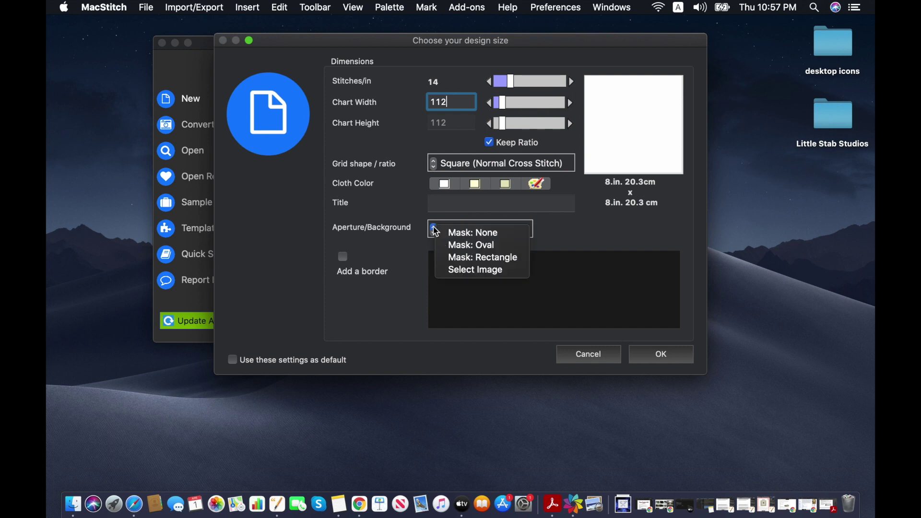
{"action": "key", "text": "Escape"}
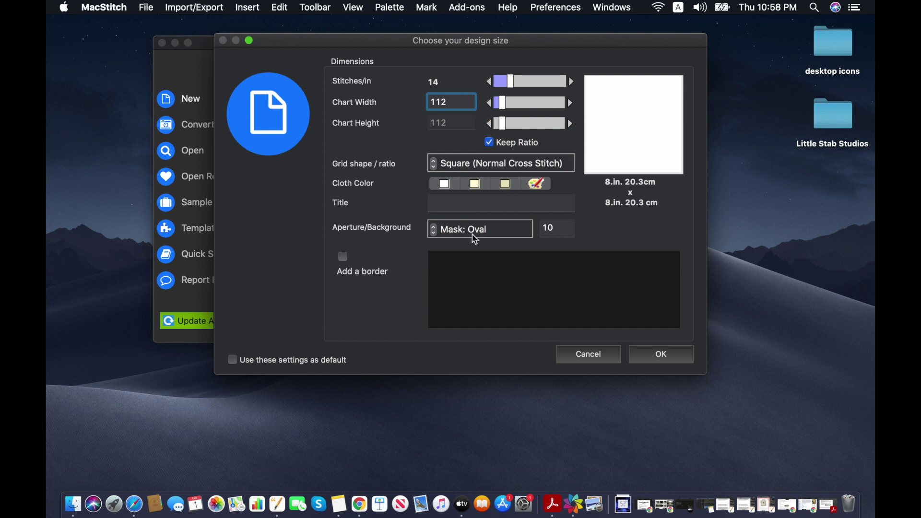
{"action": "left_click", "coordinate": [436, 234]}
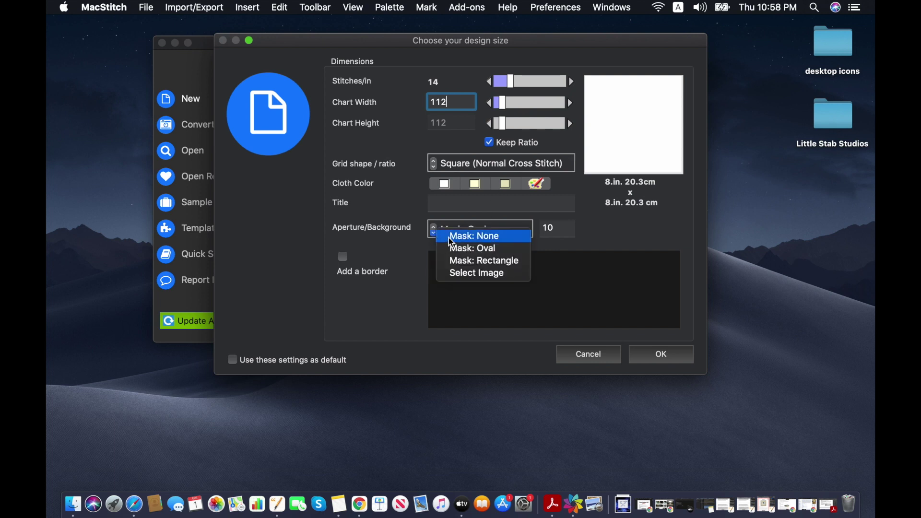
{"action": "left_click", "coordinate": [447, 238]}
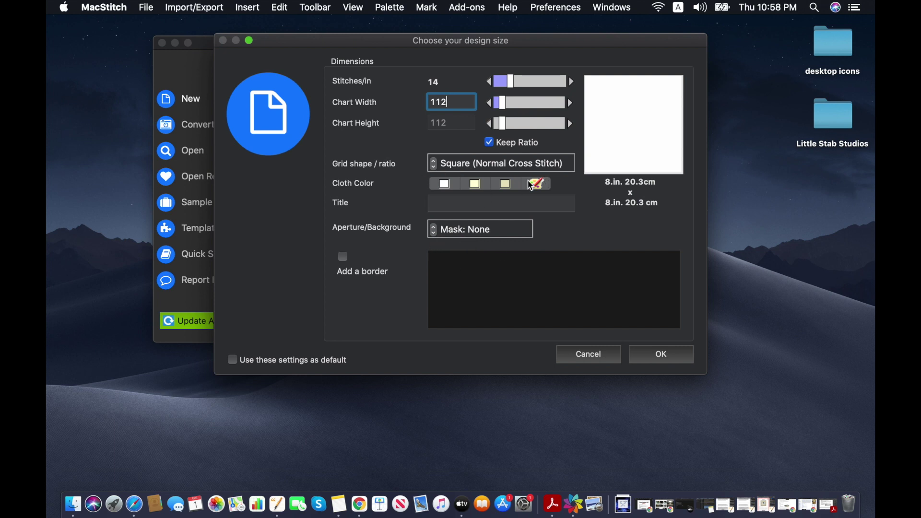
{"action": "left_click", "coordinate": [484, 185]}
{"action": "left_click", "coordinate": [440, 173]}
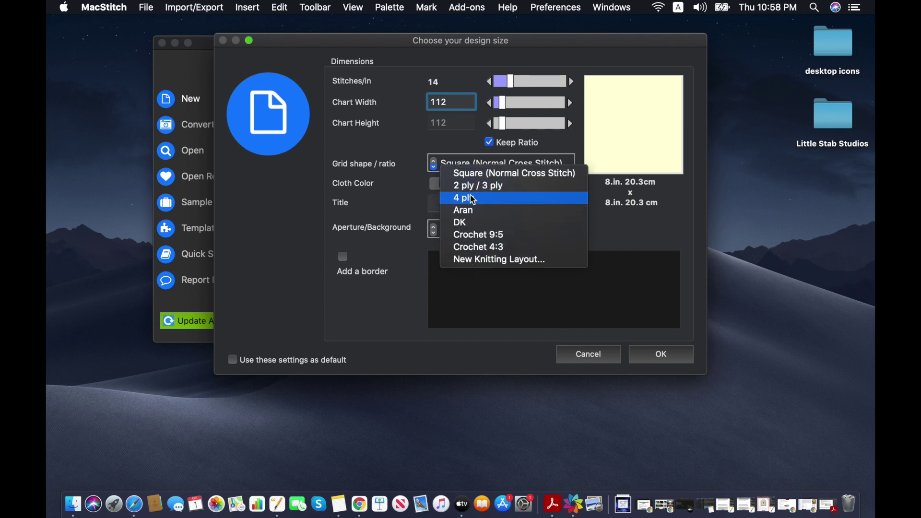
{"action": "left_click", "coordinate": [398, 164]}
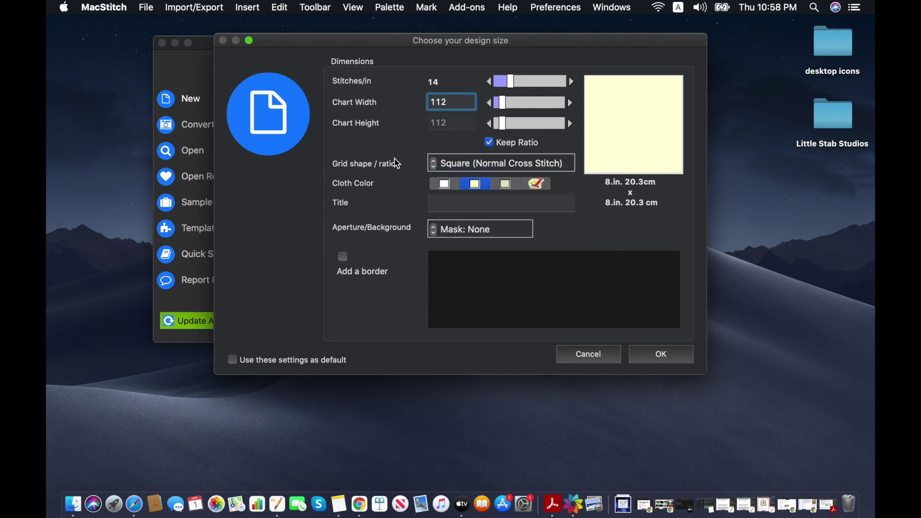
{"action": "left_click", "coordinate": [683, 358]}
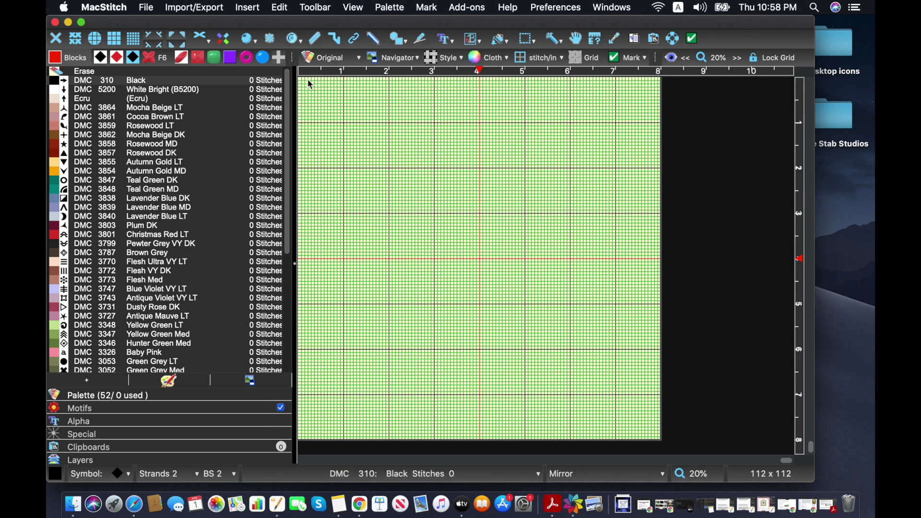
Select DMC 3787 Brown Grey in the palette list as the stitching colour
{"action": "scroll", "coordinate": [181, 153], "scroll_direction": "down", "scroll_amount": 3}
{"action": "scroll", "coordinate": [181, 152], "scroll_direction": "down", "scroll_amount": 1}
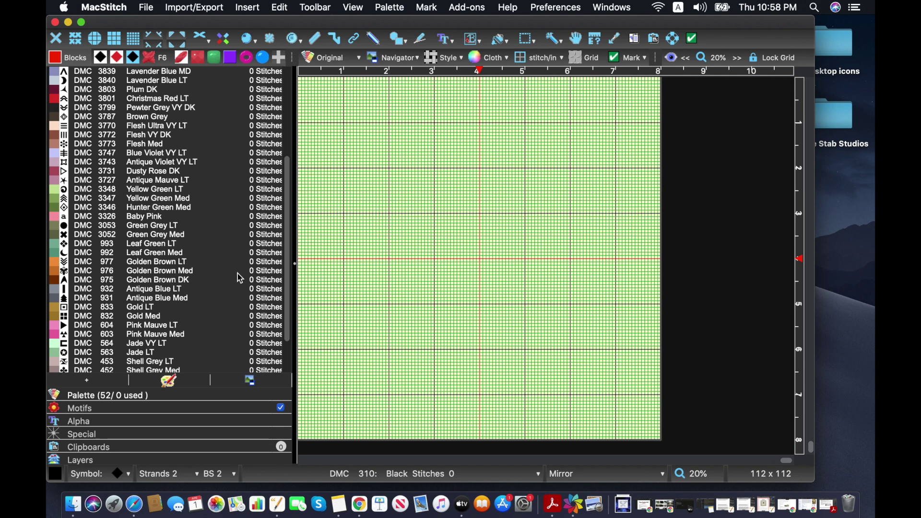
{"action": "scroll", "coordinate": [226, 265], "scroll_direction": "up", "scroll_amount": 3}
{"action": "scroll", "coordinate": [226, 265], "scroll_direction": "up", "scroll_amount": 1}
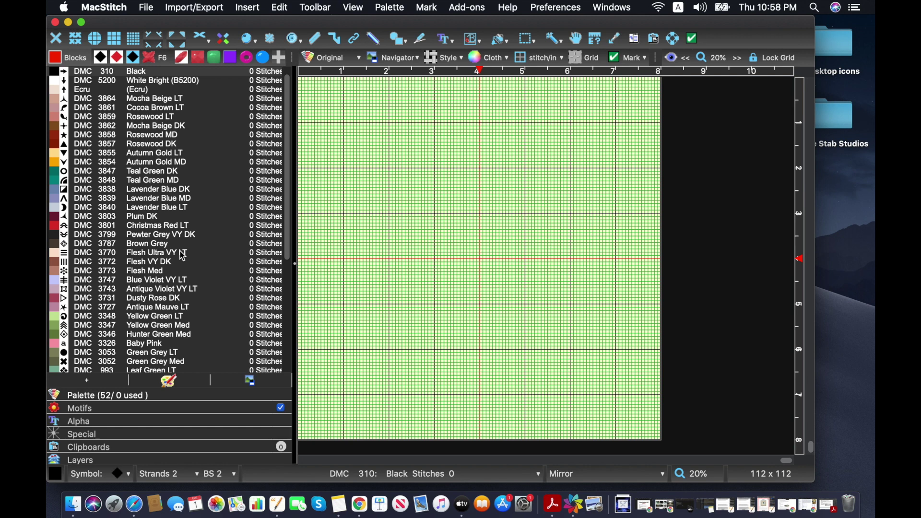
{"action": "left_click", "coordinate": [154, 244]}
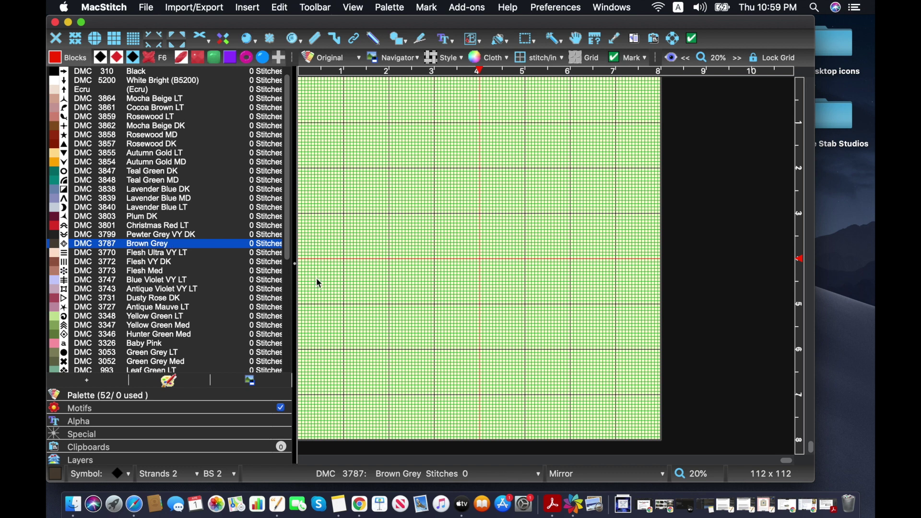
{"action": "left_click", "coordinate": [576, 38]}
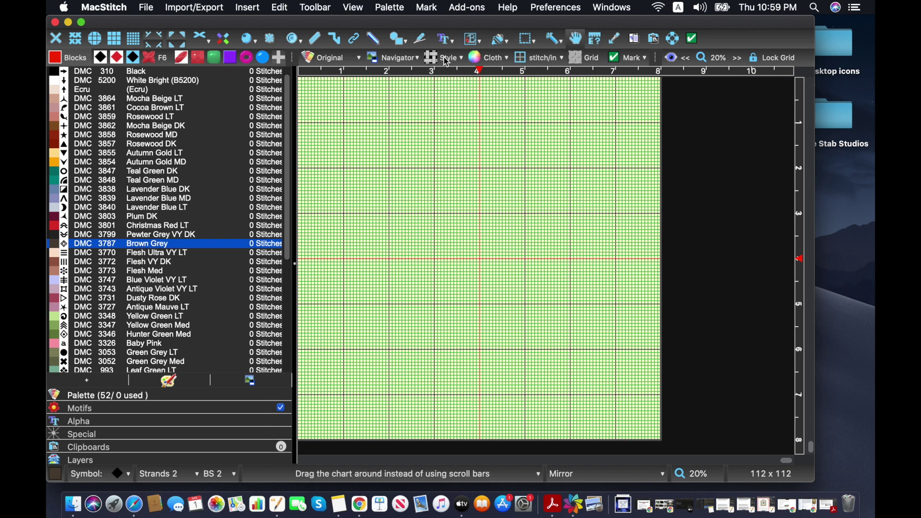
Draw a hollow circle from the chart's top-right corner across nearly the whole chart, then undo it
{"action": "left_click", "coordinate": [408, 44]}
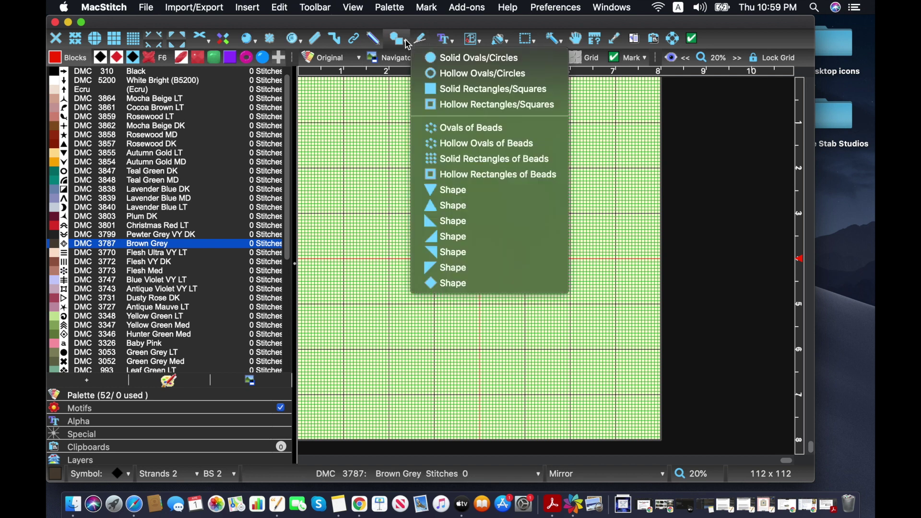
{"action": "left_click", "coordinate": [434, 74]}
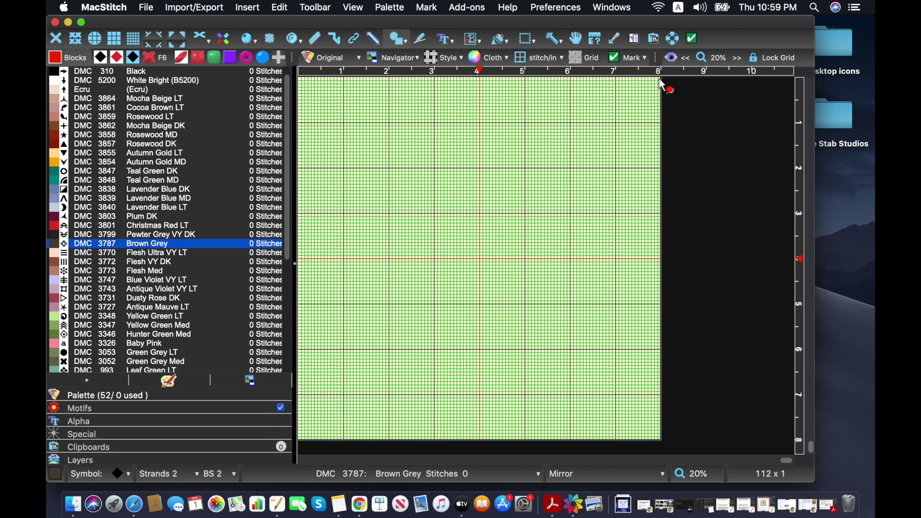
{"action": "left_click_drag", "start_coordinate": [661, 83], "coordinate": [523, 304]}
{"action": "left_click_drag", "start_coordinate": [434, 408], "coordinate": [301, 441]}
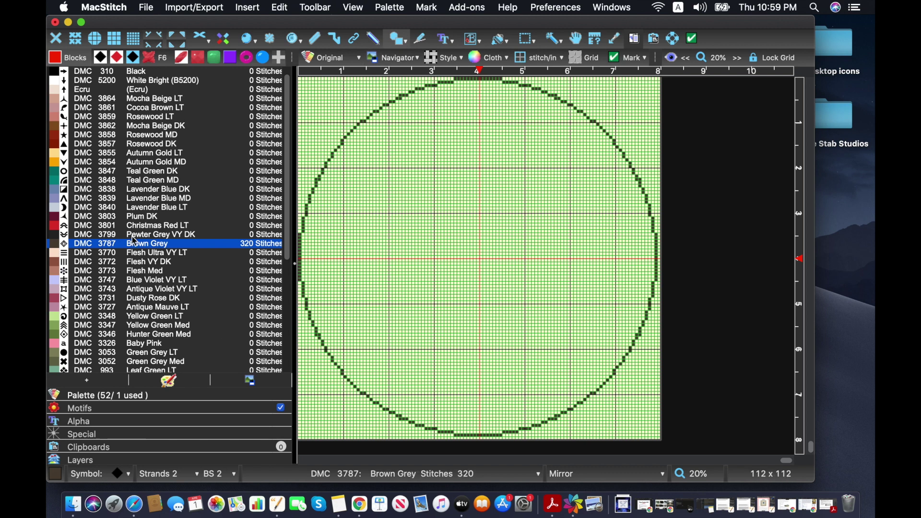
{"action": "key", "text": "super+z"}
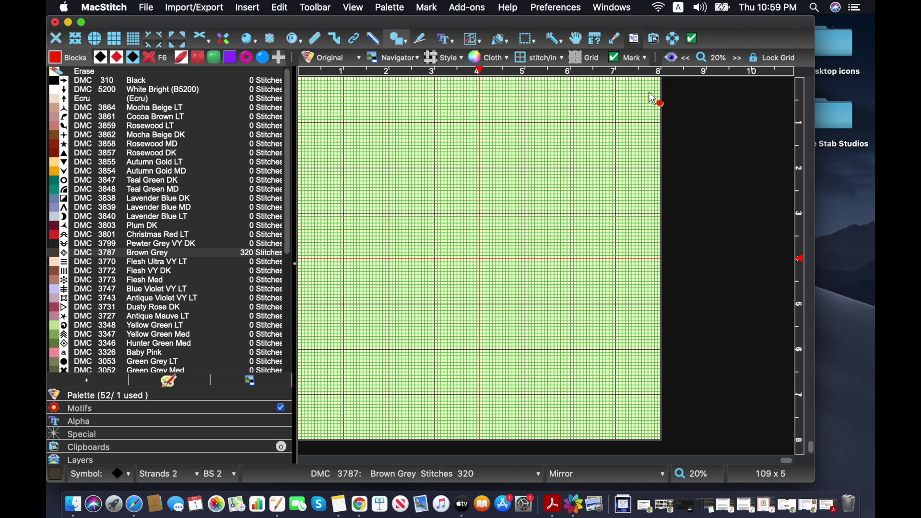
Redraw the hollow Brown Grey circle at 104 × 104 stitches inside the chart edges
{"action": "left_click_drag", "start_coordinate": [652, 98], "coordinate": [353, 422]}
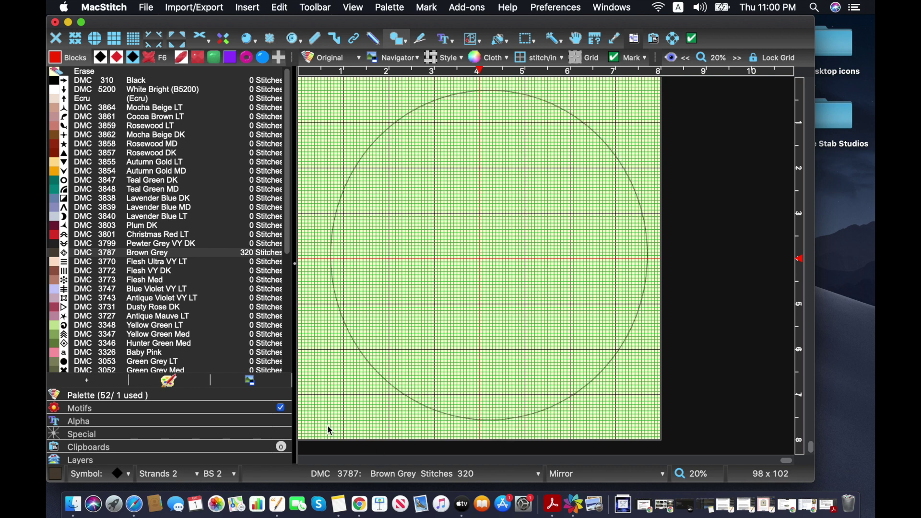
{"action": "mouse_move", "coordinate": [327, 426]}
{"action": "left_mouse_down"}
{"action": "mouse_move", "coordinate": [302, 432]}
{"action": "mouse_move", "coordinate": [310, 434]}
{"action": "left_mouse_up"}
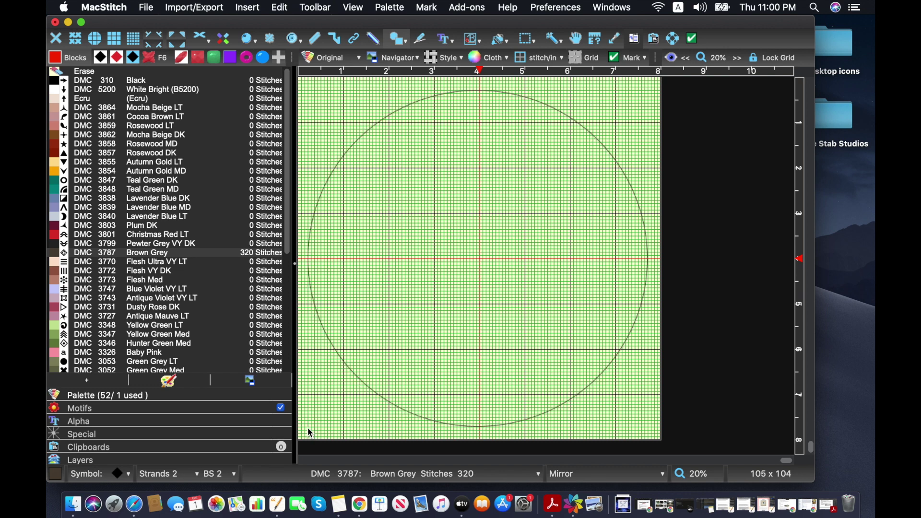
{"action": "left_click_drag", "start_coordinate": [311, 428], "coordinate": [312, 428]}
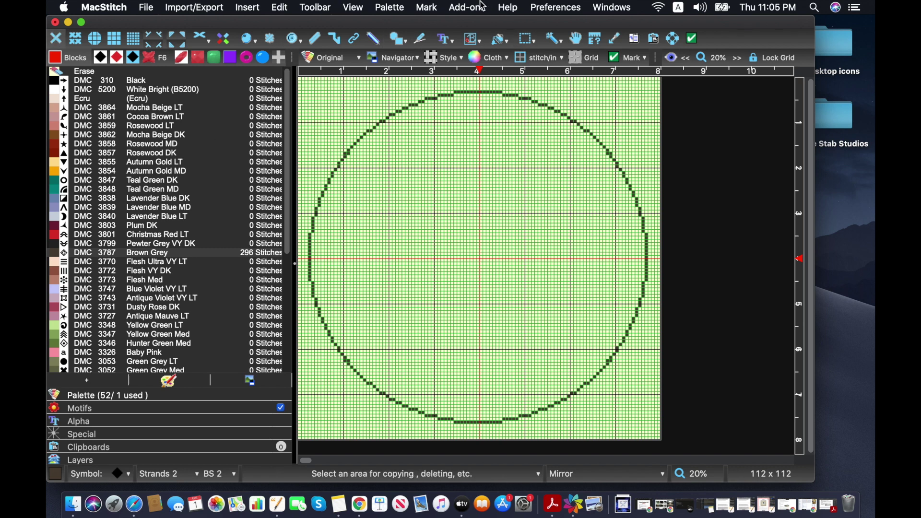
Open the Thread Editor from the Help menu
{"action": "left_click", "coordinate": [507, 6]}
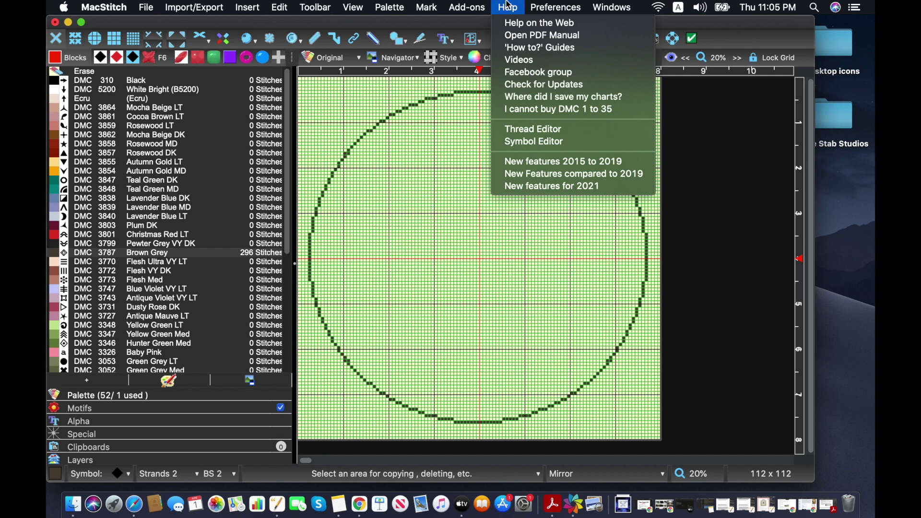
{"action": "left_click", "coordinate": [535, 133]}
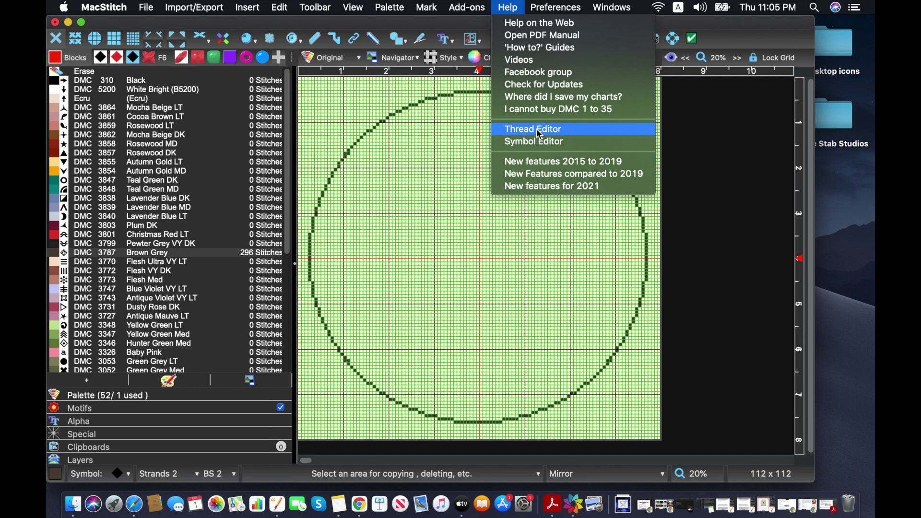
{"action": "left_click", "coordinate": [537, 129]}
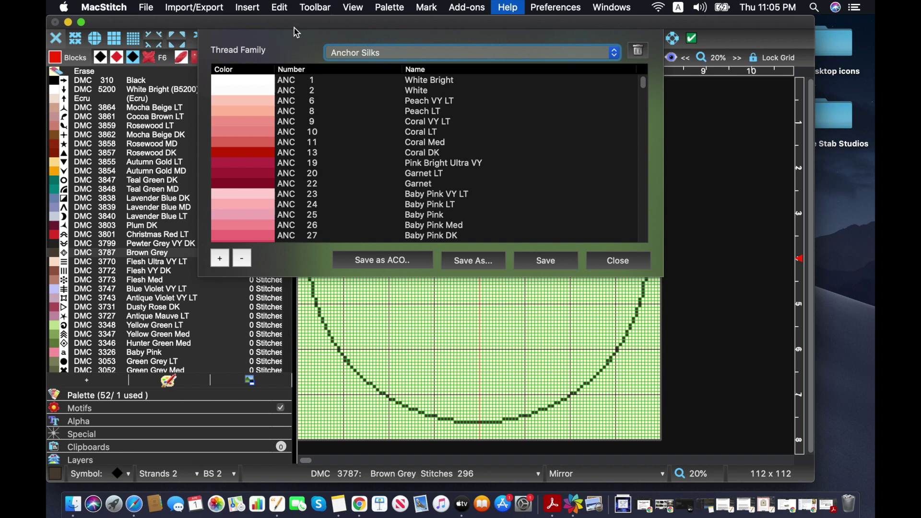
Show the Thread Family popup list
{"action": "left_click", "coordinate": [362, 53]}
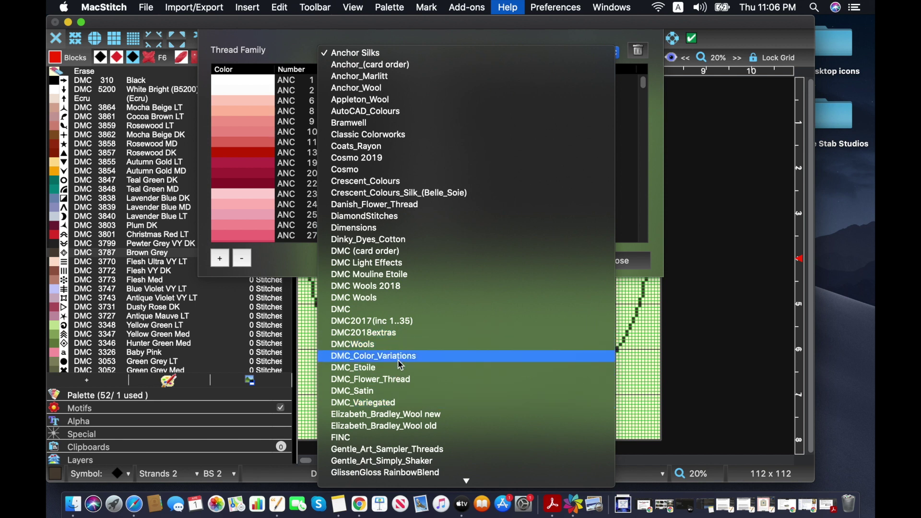
Switch to the DMC_Satin family and scroll its colours down to D225 Dinamant brown gold
{"action": "left_click", "coordinate": [398, 397]}
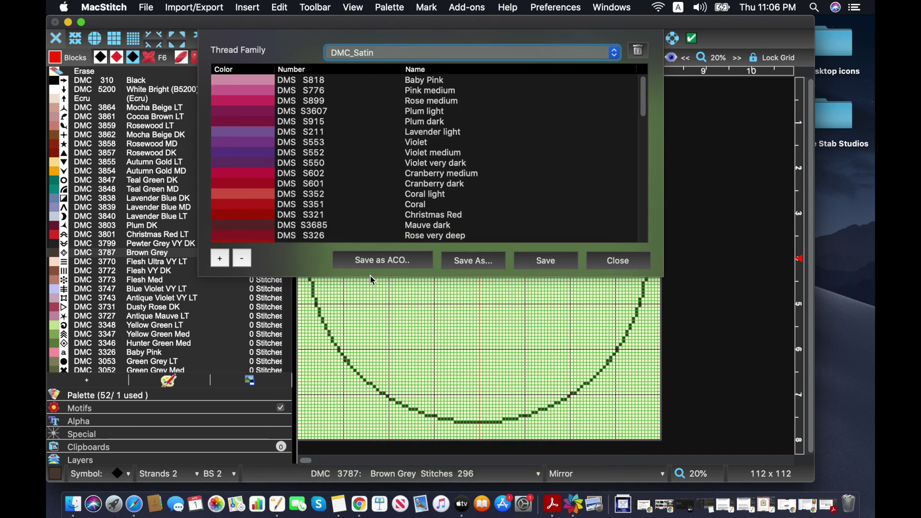
{"action": "scroll", "coordinate": [350, 215], "scroll_direction": "down", "scroll_amount": 10}
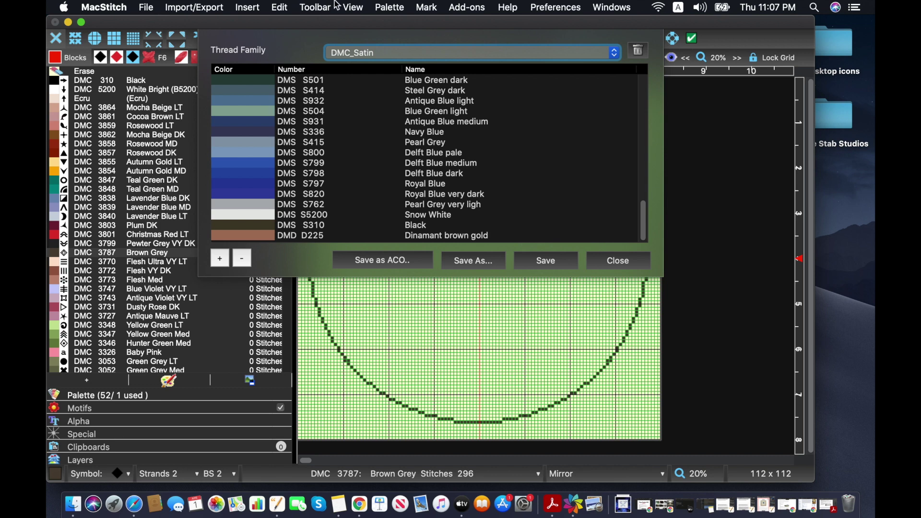
{"action": "left_click", "coordinate": [359, 54]}
{"action": "scroll", "coordinate": [381, 118], "scroll_direction": "down", "scroll_amount": 1}
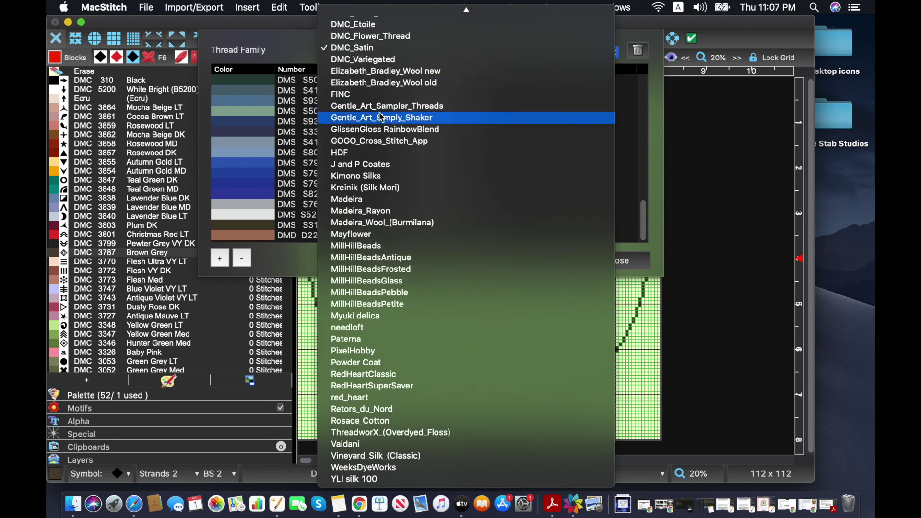
{"action": "left_click", "coordinate": [286, 43]}
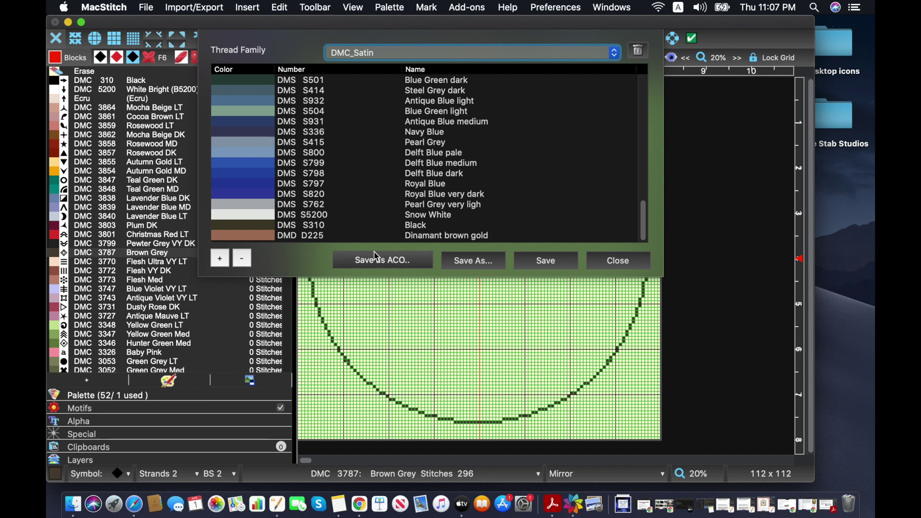
Add a new thread numbered DMD D168 to the family
{"action": "left_click", "coordinate": [221, 259]}
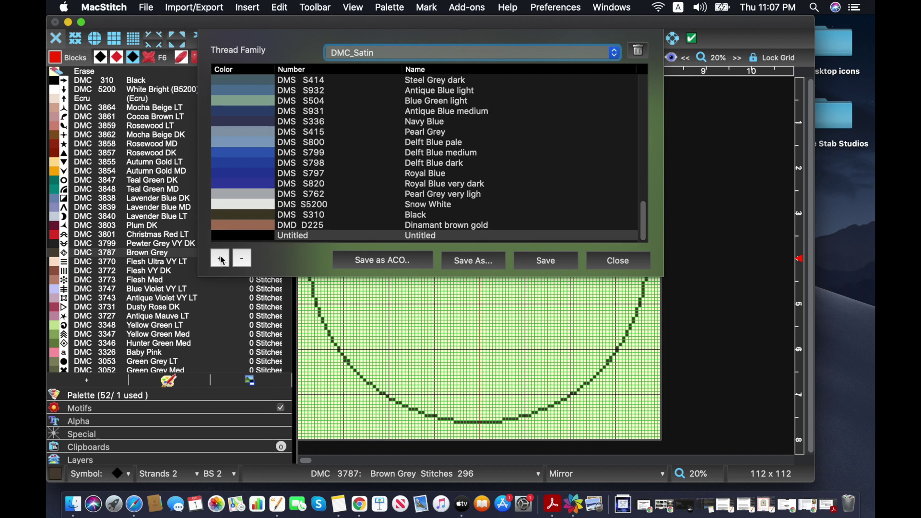
{"action": "double_click", "coordinate": [285, 235]}
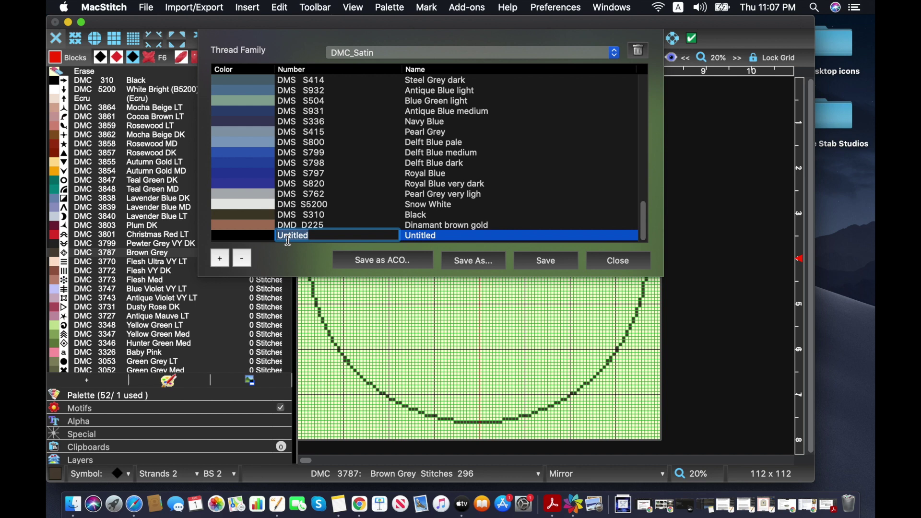
{"action": "type", "text": "DMD"}
{"action": "type", "text": "D168"}
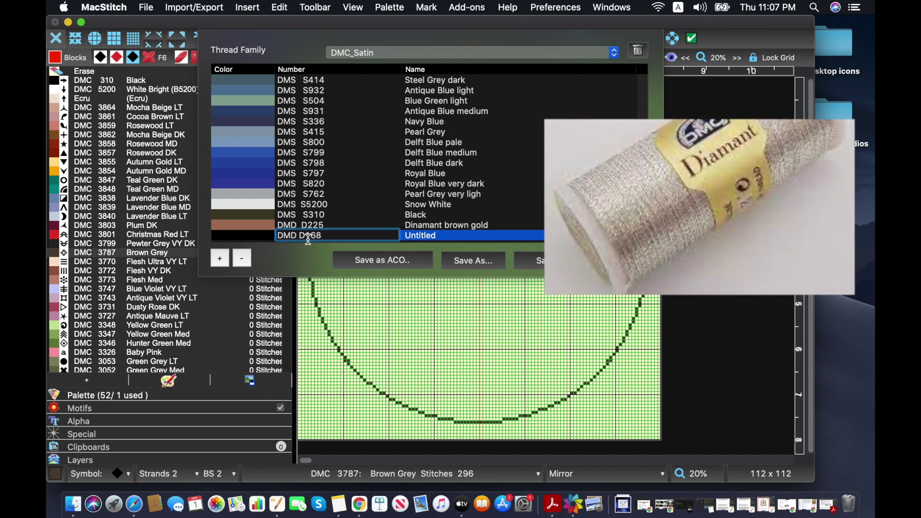
Name the new thread 'Diamant light silver grey' and bring up its colour swatch
{"action": "left_click", "coordinate": [421, 238]}
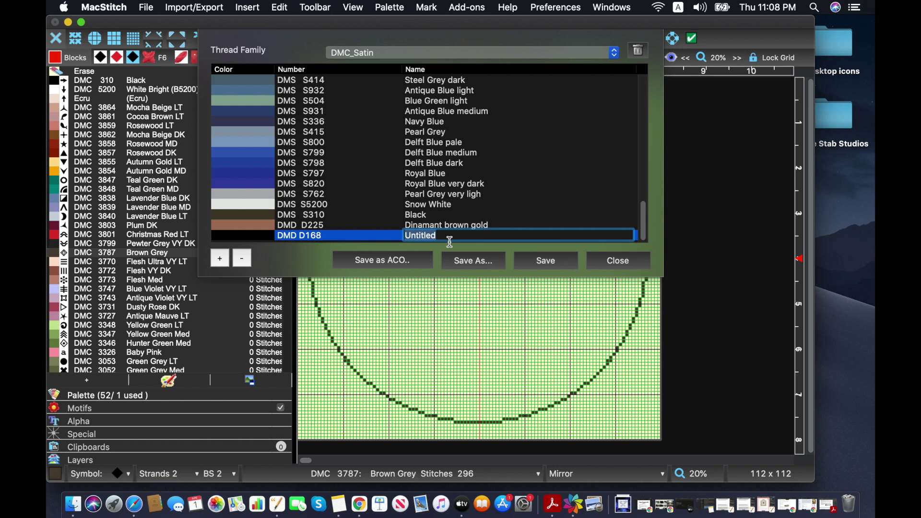
{"action": "type", "text": "light silver grey"}
{"action": "left_click", "coordinate": [405, 235]}
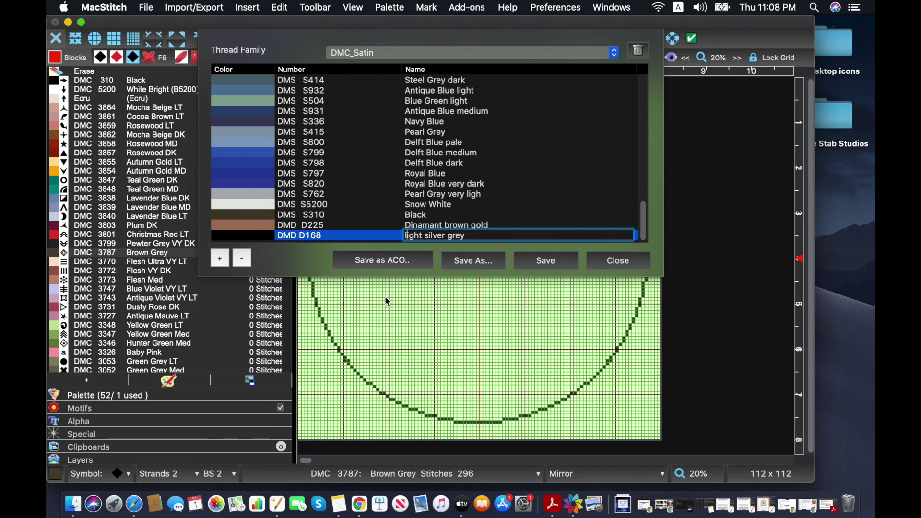
{"action": "type", "text": "Diam"}
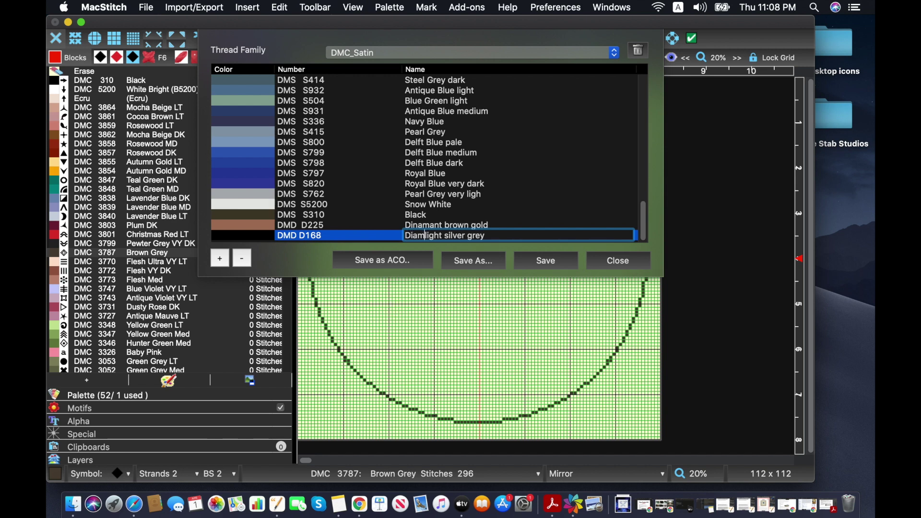
{"action": "type", "text": "ant"}
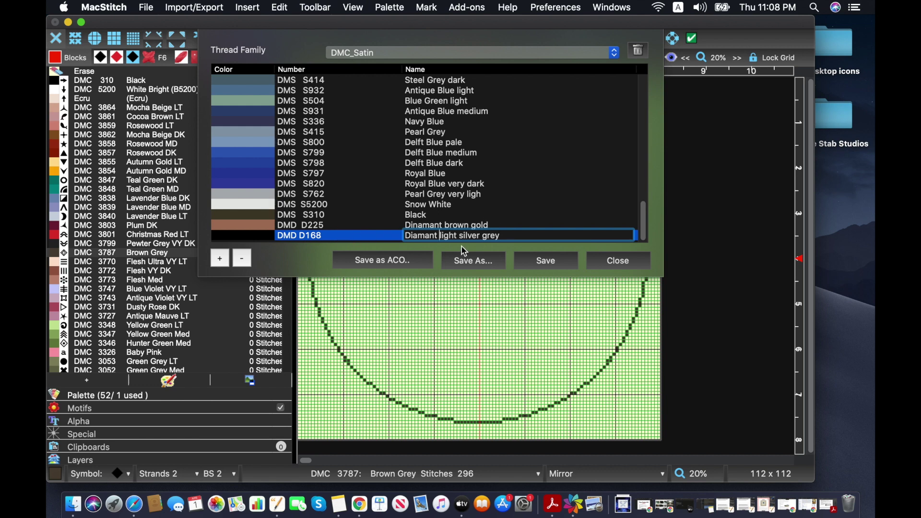
{"action": "left_click", "coordinate": [242, 239]}
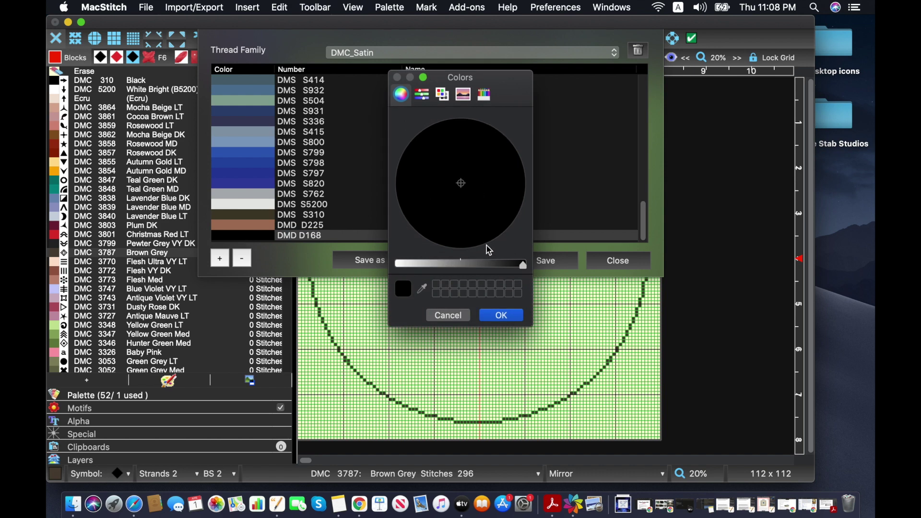
Lighten the new thread's colour to a light silver grey and confirm it
{"action": "left_click", "coordinate": [423, 264]}
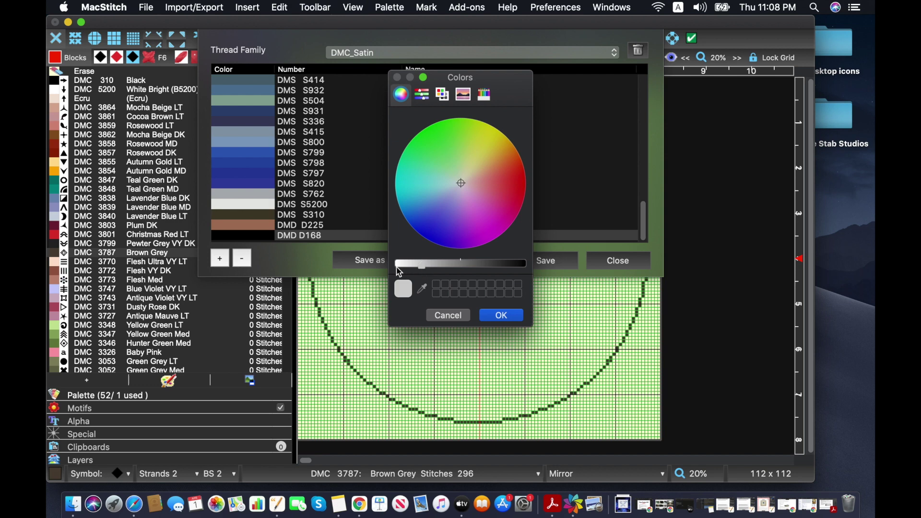
{"action": "left_click", "coordinate": [431, 265]}
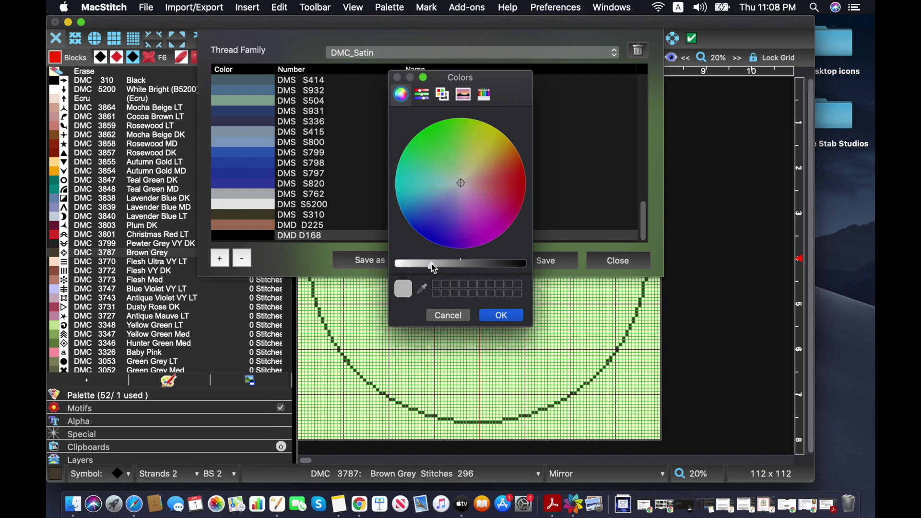
{"action": "left_click_drag", "start_coordinate": [430, 263], "coordinate": [414, 265]}
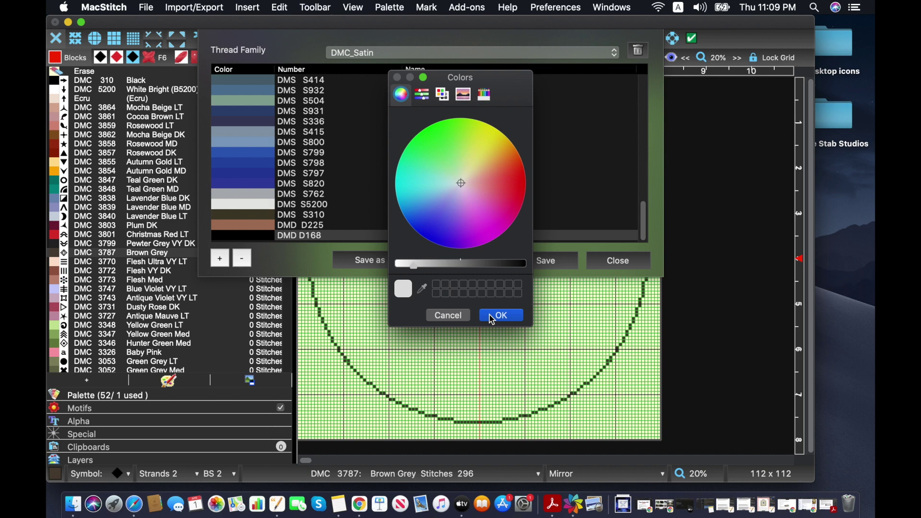
{"action": "left_click", "coordinate": [489, 315]}
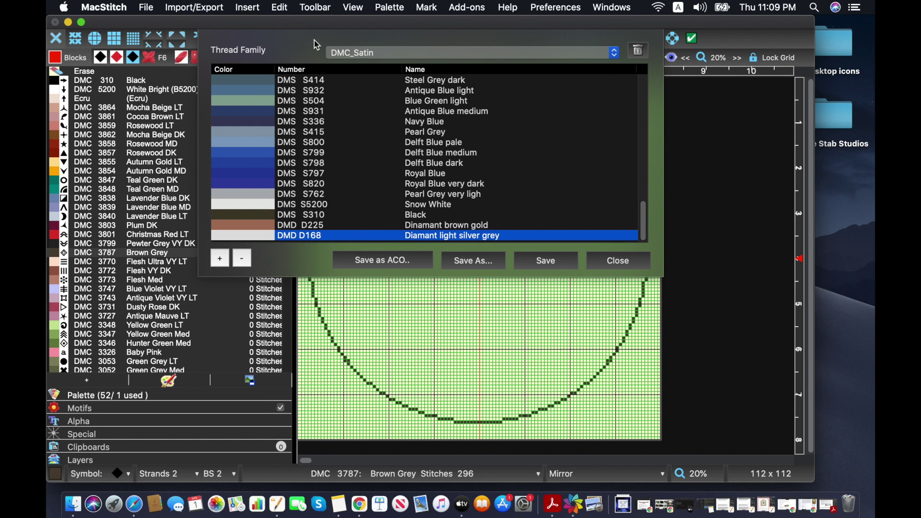
Save the family over the existing DMC_Satin.threads file and close the editor
{"action": "left_click", "coordinate": [547, 262]}
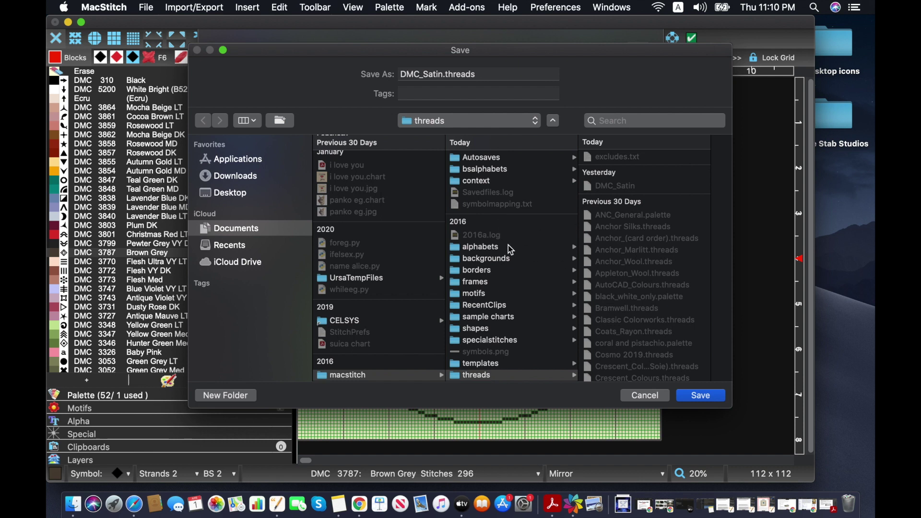
{"action": "left_click", "coordinate": [710, 399]}
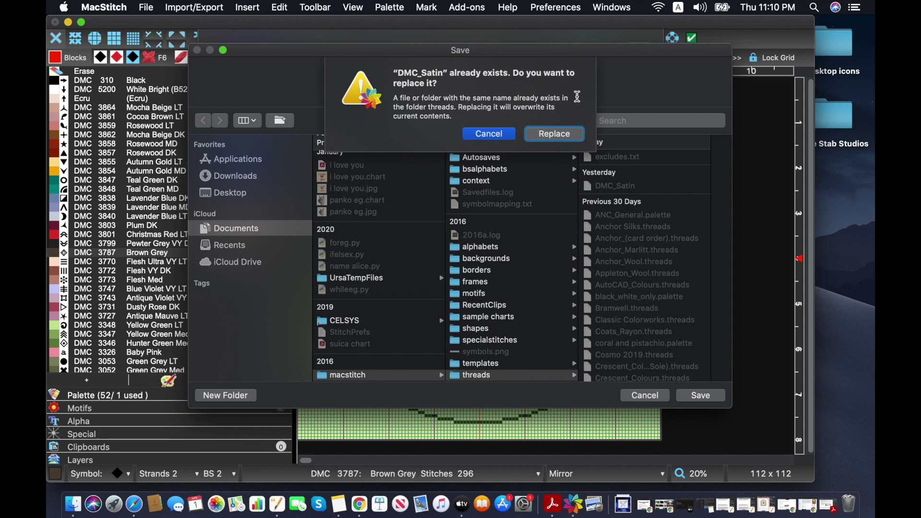
{"action": "left_click", "coordinate": [550, 131]}
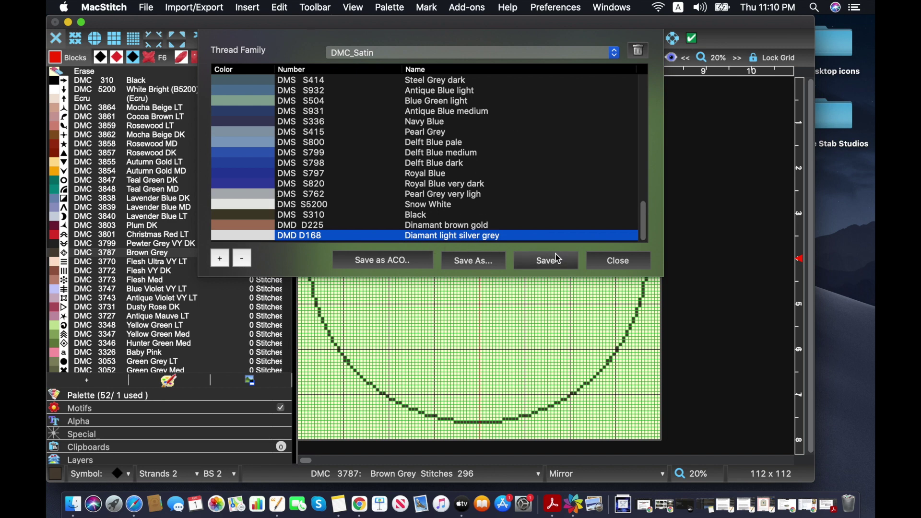
{"action": "left_click", "coordinate": [609, 262]}
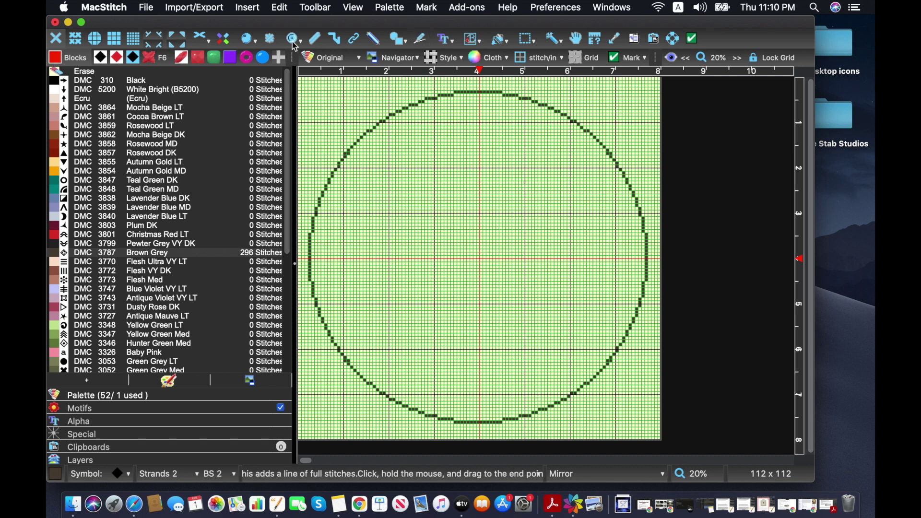
Add DMD D168 Diamant light silver grey from the DMC_Satin family, bringing the palette to 53 threads
{"action": "scroll", "coordinate": [168, 216], "scroll_direction": "down", "scroll_amount": 6}
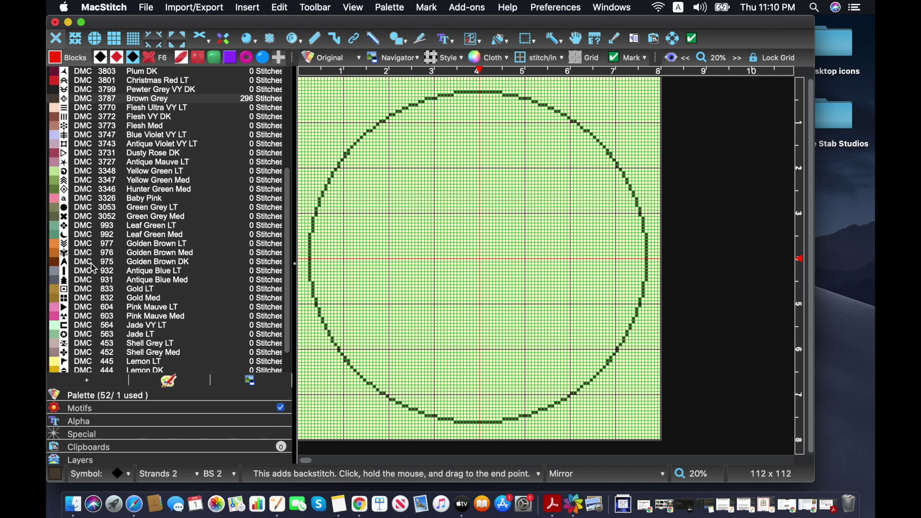
{"action": "left_click", "coordinate": [401, 7]}
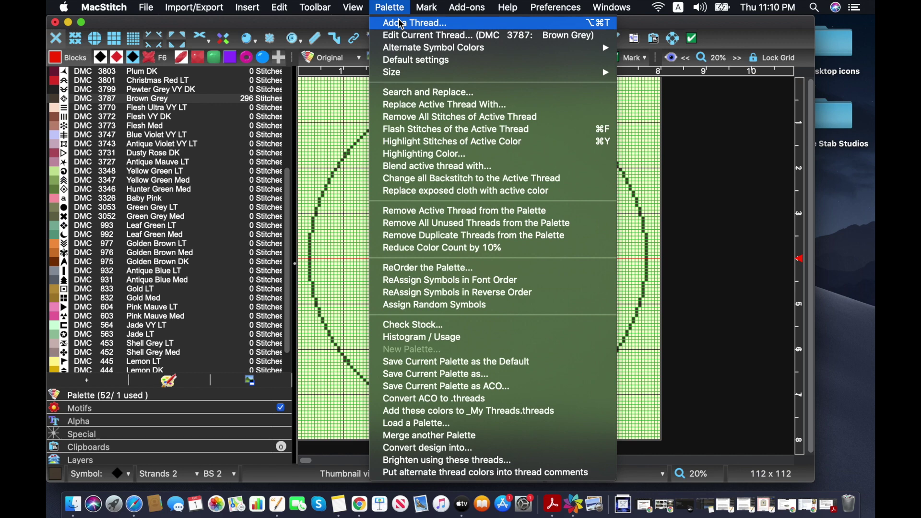
{"action": "left_click", "coordinate": [401, 23]}
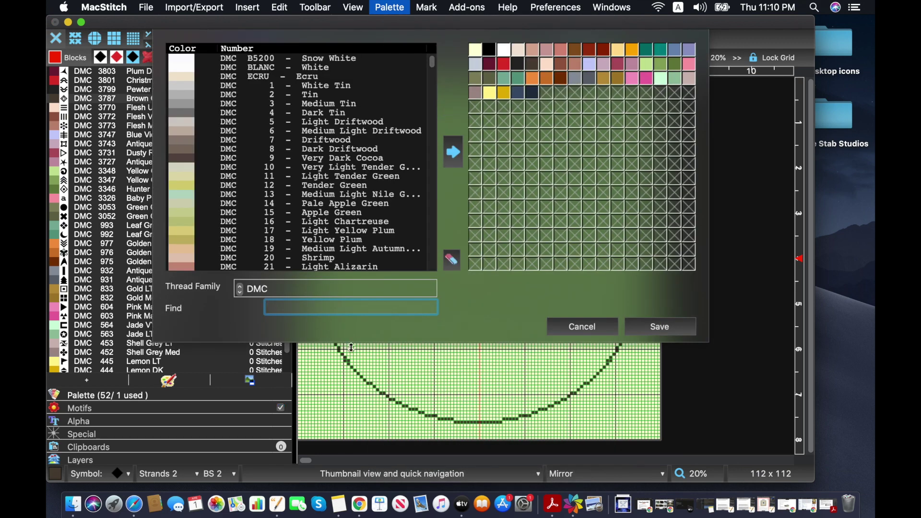
{"action": "left_click", "coordinate": [239, 289]}
{"action": "scroll", "coordinate": [312, 394], "scroll_direction": "down", "scroll_amount": 5}
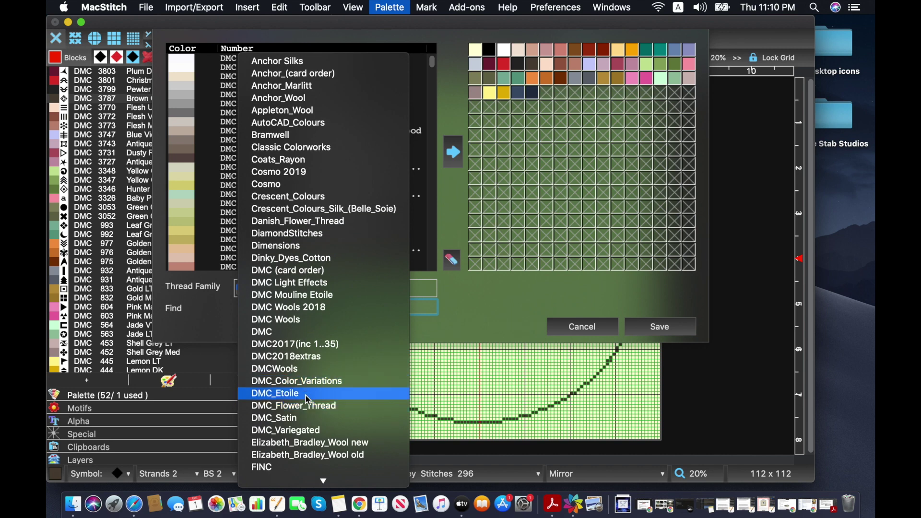
{"action": "left_click", "coordinate": [313, 422]}
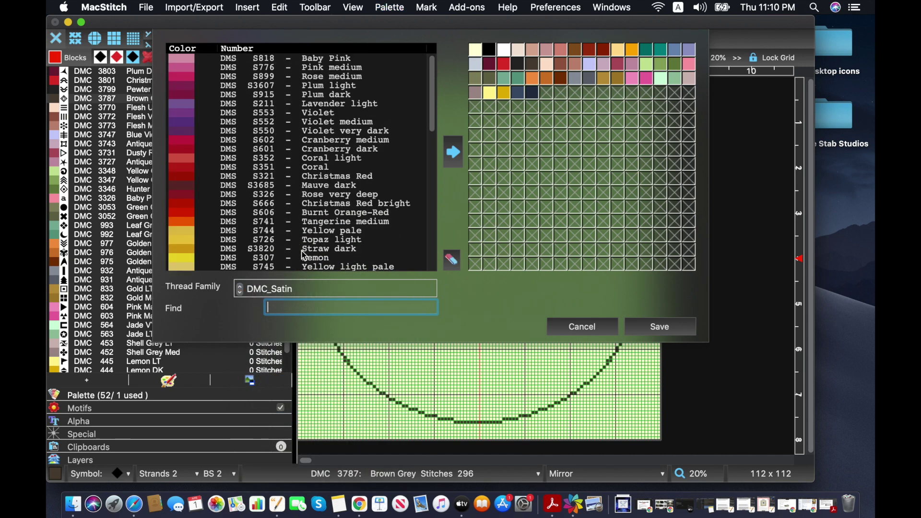
{"action": "scroll", "coordinate": [303, 256], "scroll_direction": "down", "scroll_amount": 10}
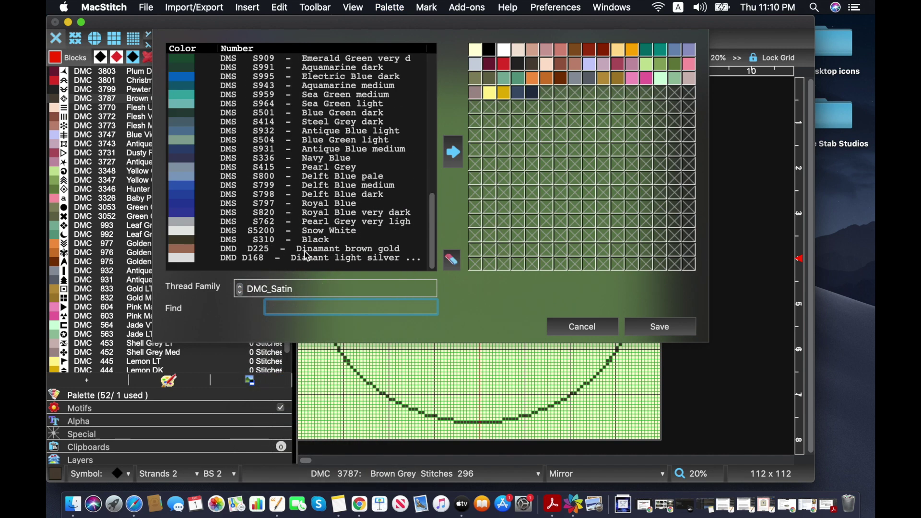
{"action": "left_click", "coordinate": [326, 262]}
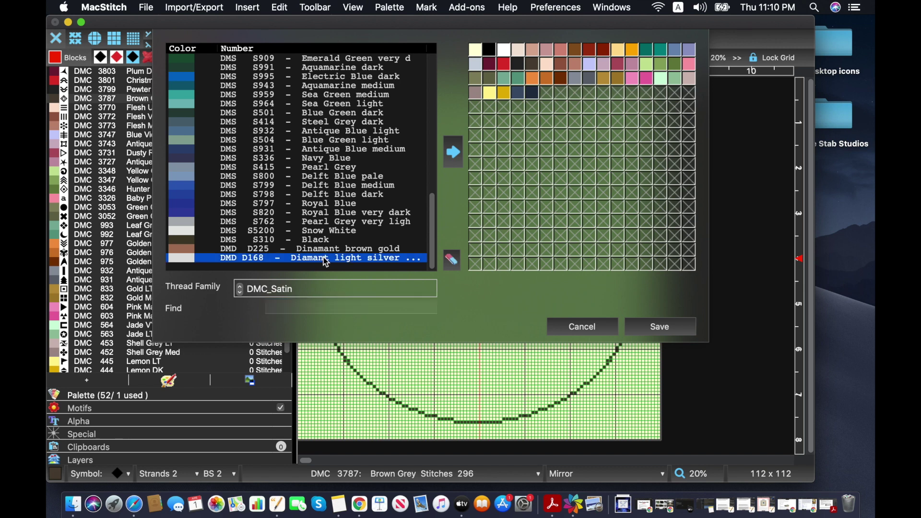
{"action": "double_click", "coordinate": [327, 262]}
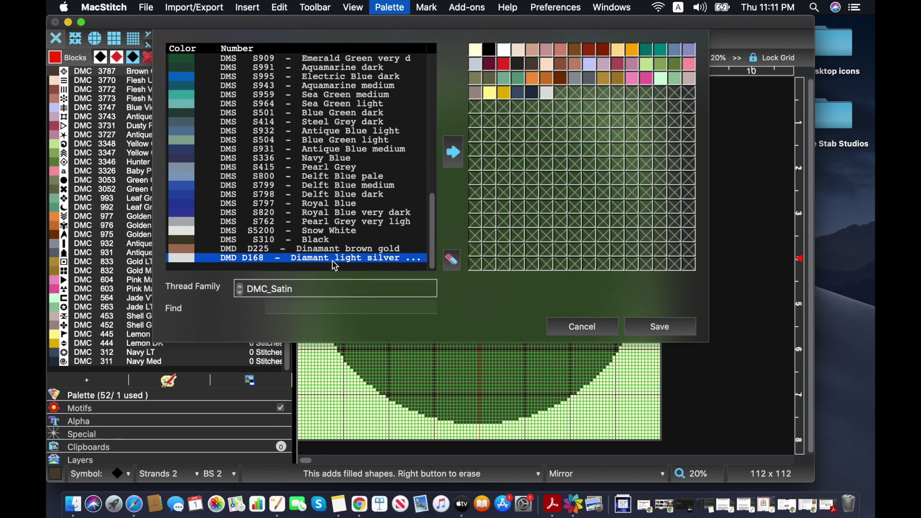
{"action": "left_click", "coordinate": [645, 330]}
Make DMD D168 the active colour and flood-fill the circle's 8491 stitches with it
{"action": "left_click", "coordinate": [126, 335]}
{"action": "scroll", "coordinate": [126, 338], "scroll_direction": "down", "scroll_amount": 7}
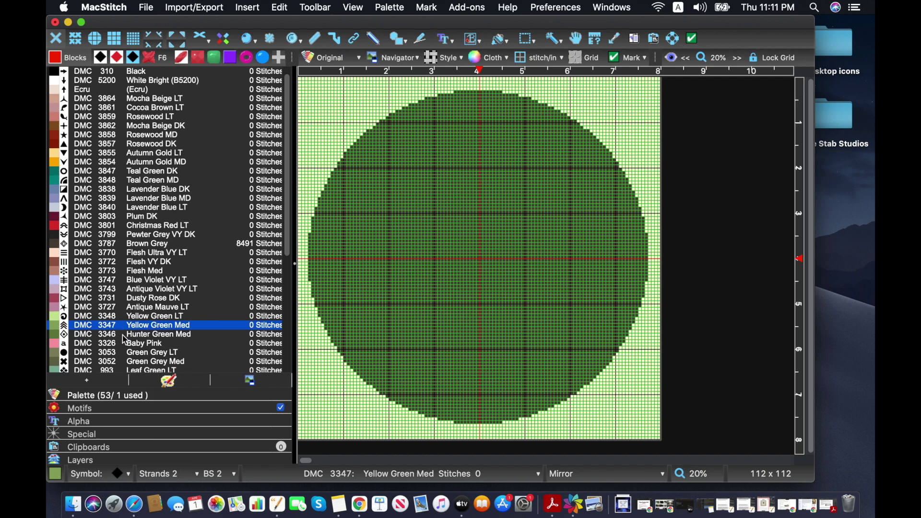
{"action": "left_click", "coordinate": [147, 362]}
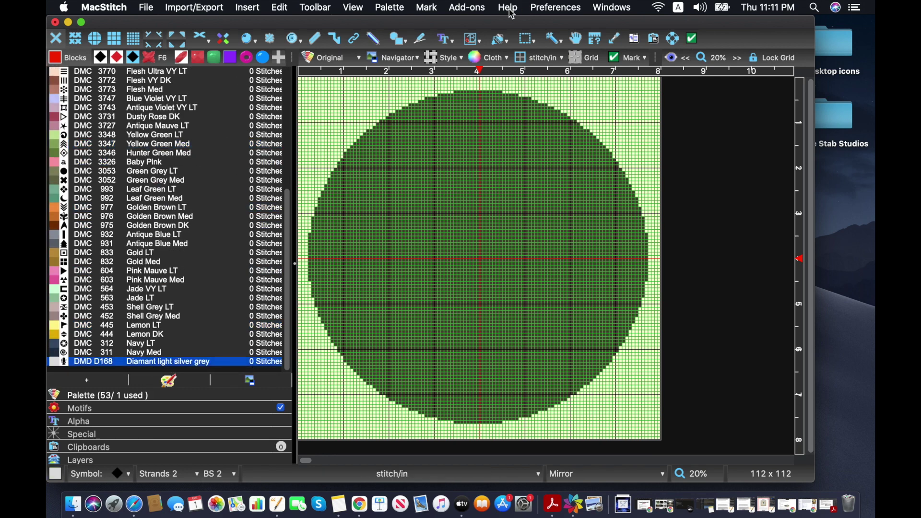
{"action": "left_click", "coordinate": [500, 38]}
{"action": "left_click", "coordinate": [548, 75]}
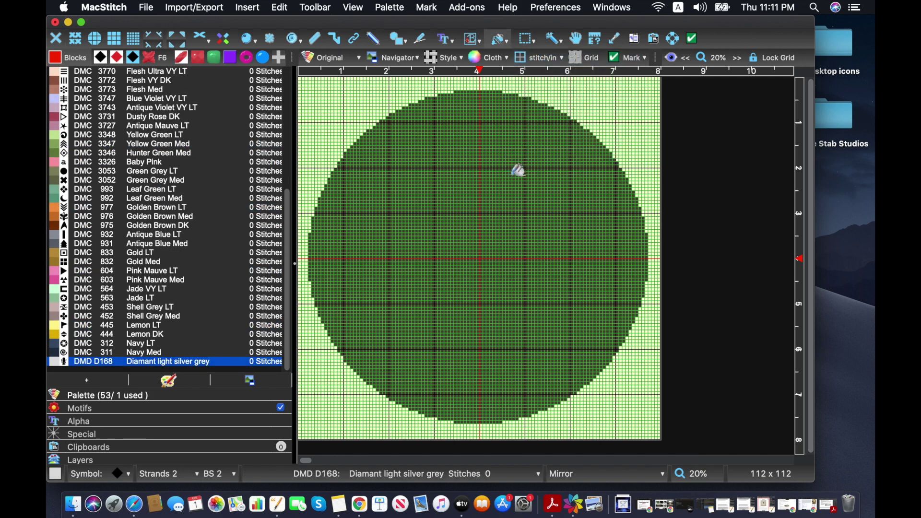
{"action": "left_click", "coordinate": [514, 173]}
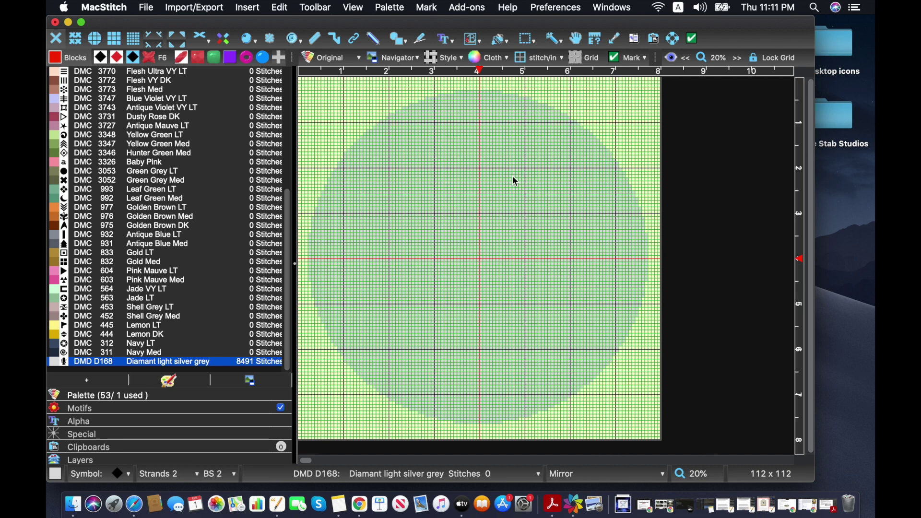